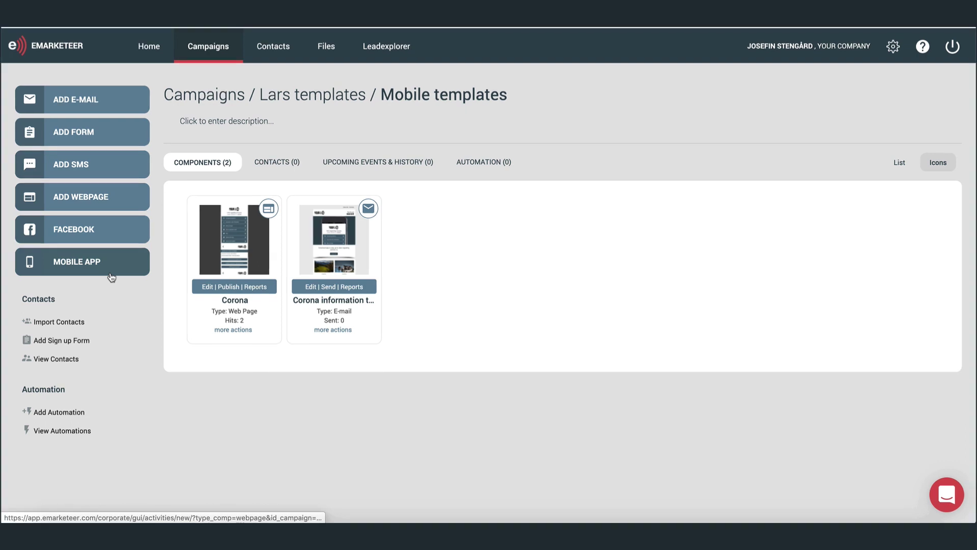
# Open the Corona information app page in the editor, leaving Map coverage set to Yes.
pyautogui.click(110, 275)
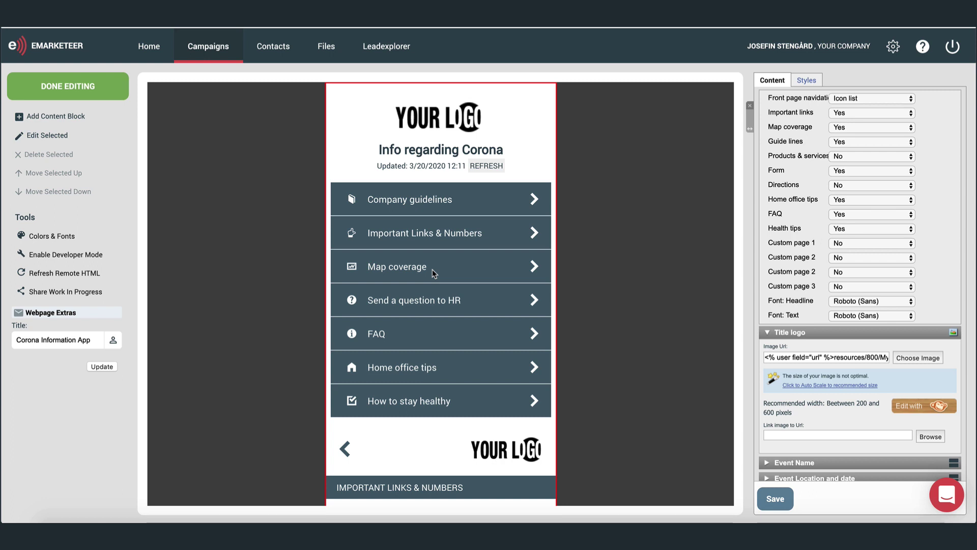
pyautogui.click(859, 130)
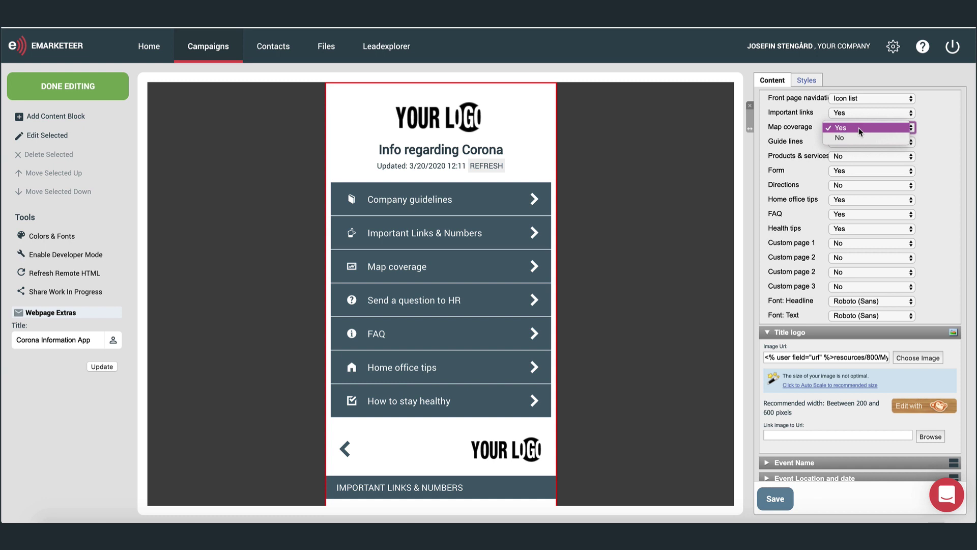
pyautogui.click(859, 130)
pyautogui.scroll(-5, 838, 261)
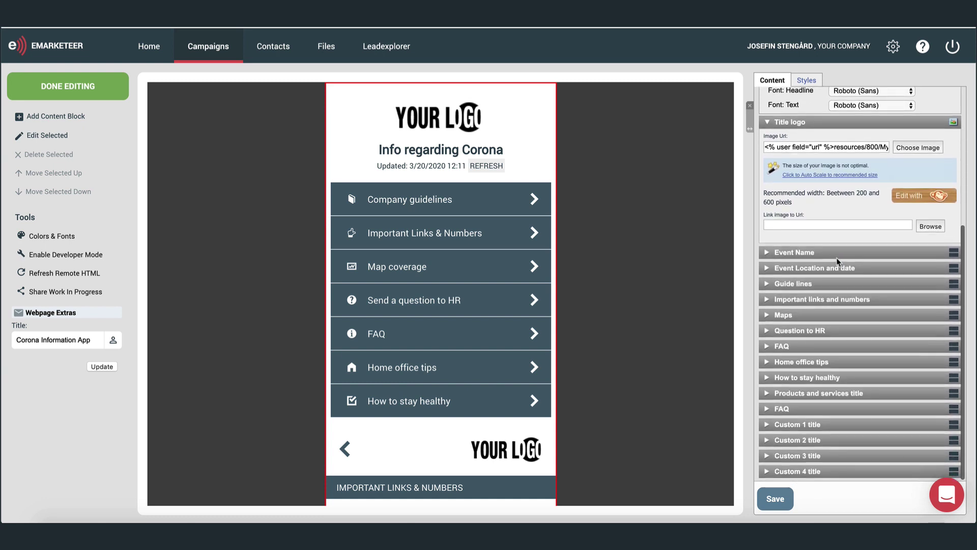
# Expand the Important links and numbers section and select its 'Important Links & Numbers' text.
pyautogui.click(818, 298)
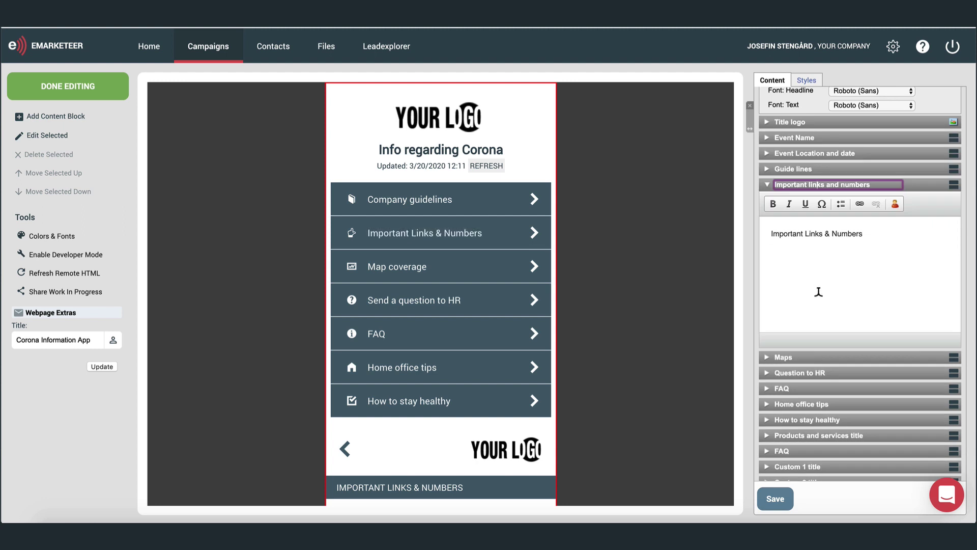
pyautogui.moveTo(865, 235); pyautogui.dragTo(768, 218)
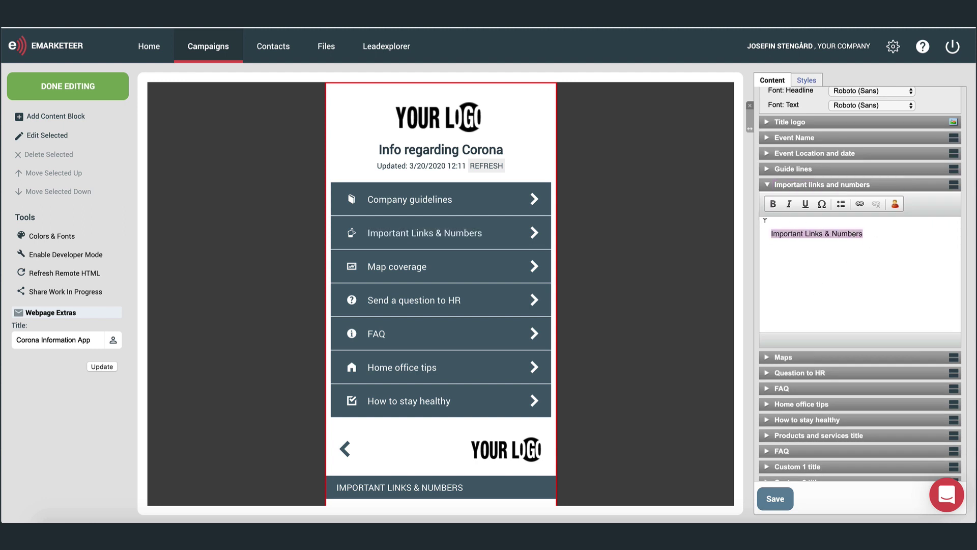
pyautogui.scroll(-1, 826, 266)
pyautogui.click(826, 265)
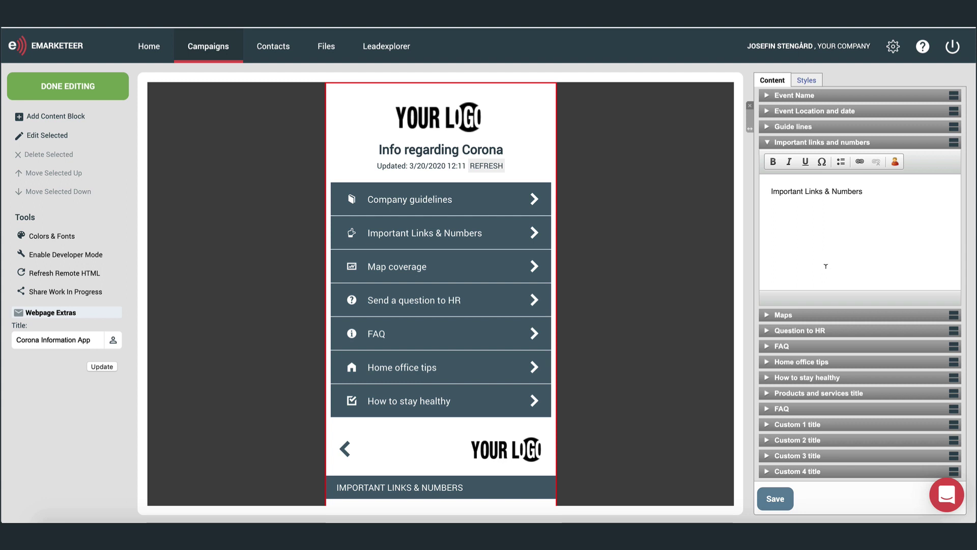
pyautogui.scroll(5, 826, 266)
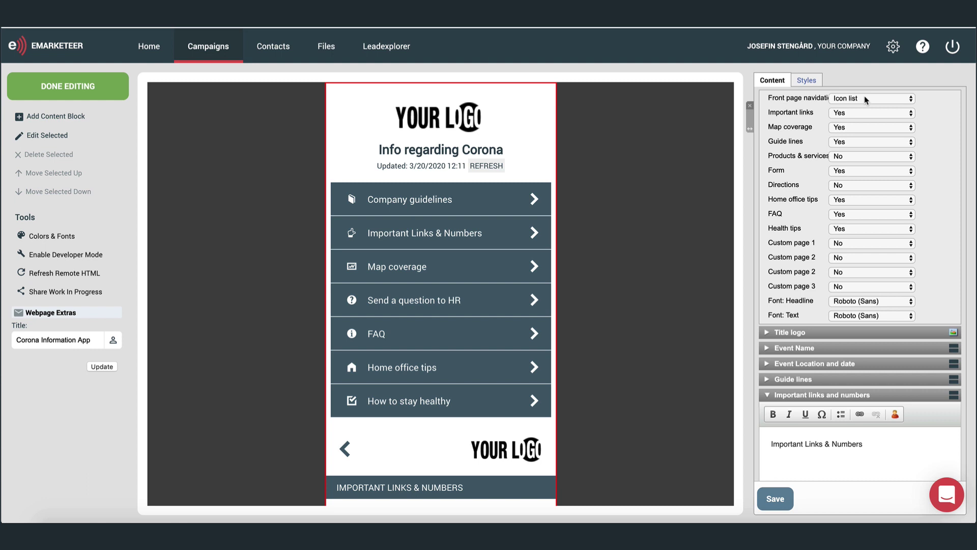
pyautogui.click(866, 99)
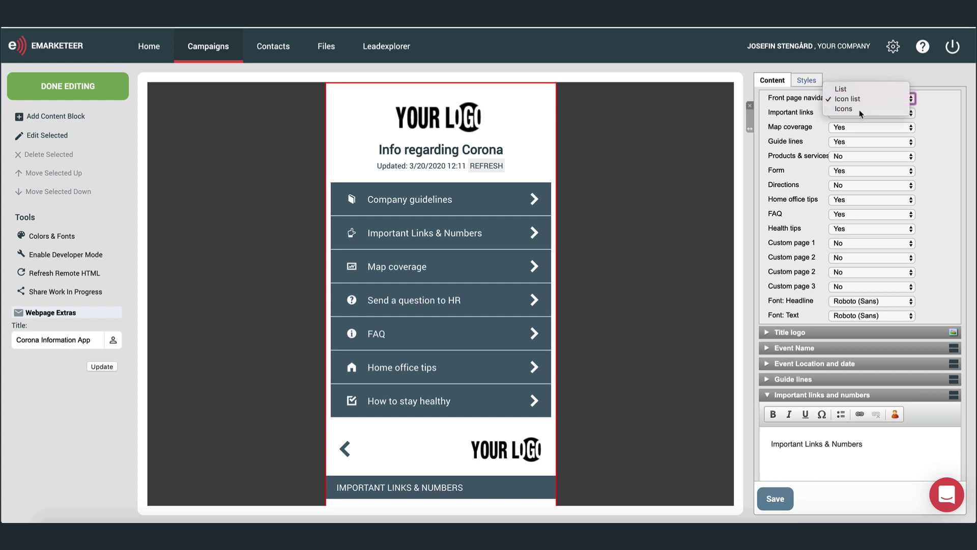
pyautogui.click(859, 107)
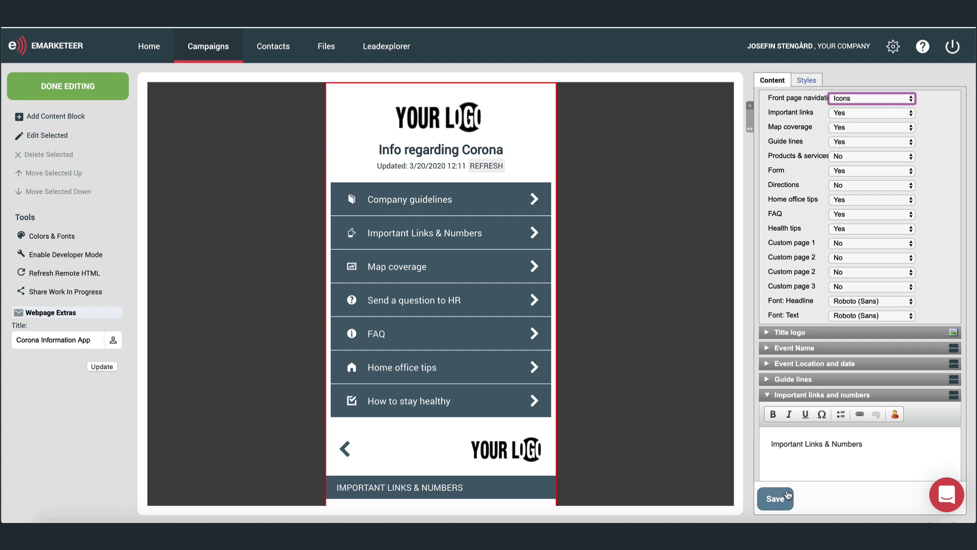
pyautogui.click(775, 499)
pyautogui.click(859, 98)
pyautogui.click(860, 99)
pyautogui.click(859, 98)
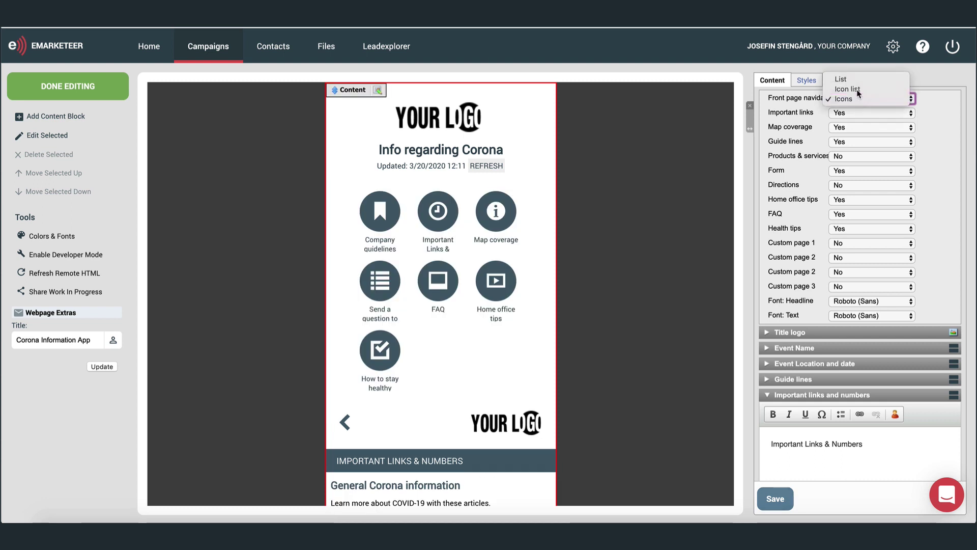
pyautogui.click(860, 89)
pyautogui.click(775, 499)
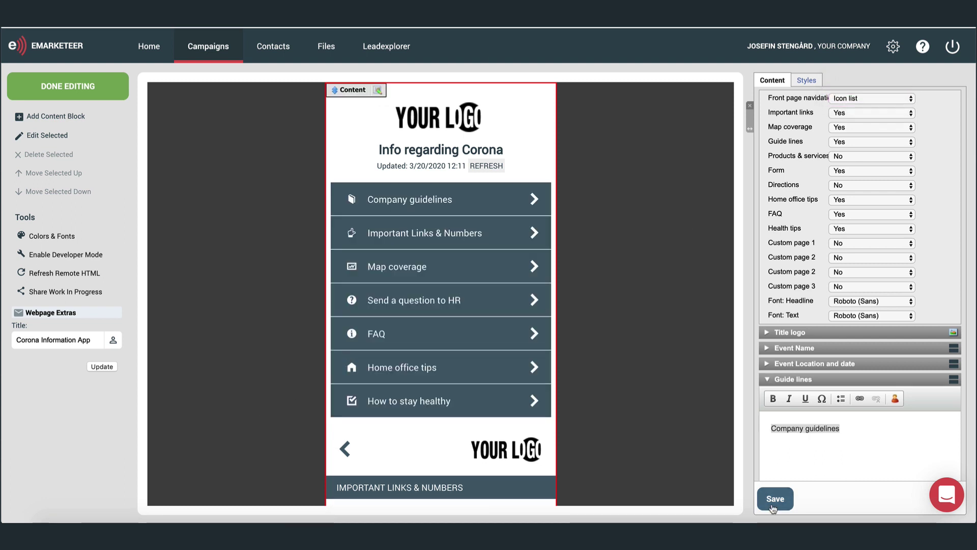
pyautogui.click(97, 243)
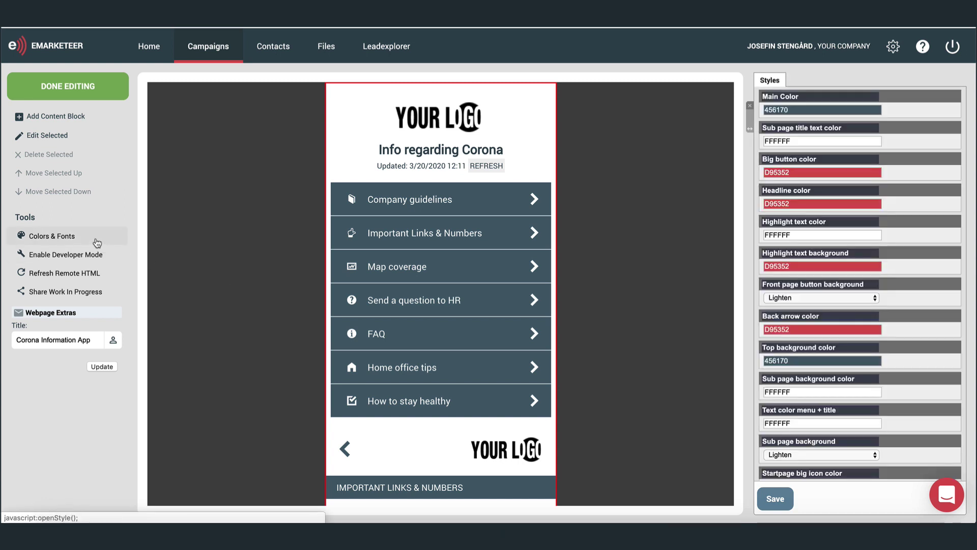
pyautogui.click(346, 203)
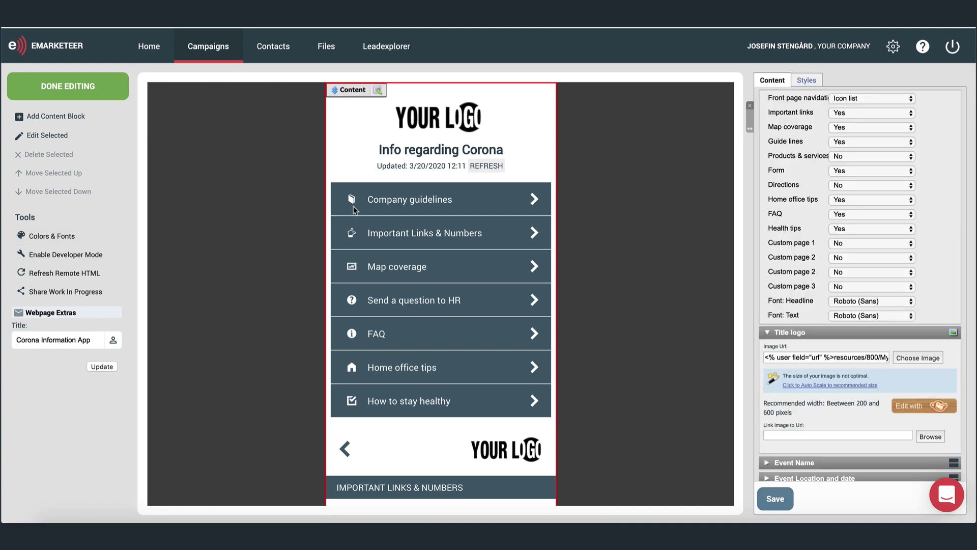
pyautogui.scroll(-5, 483, 350)
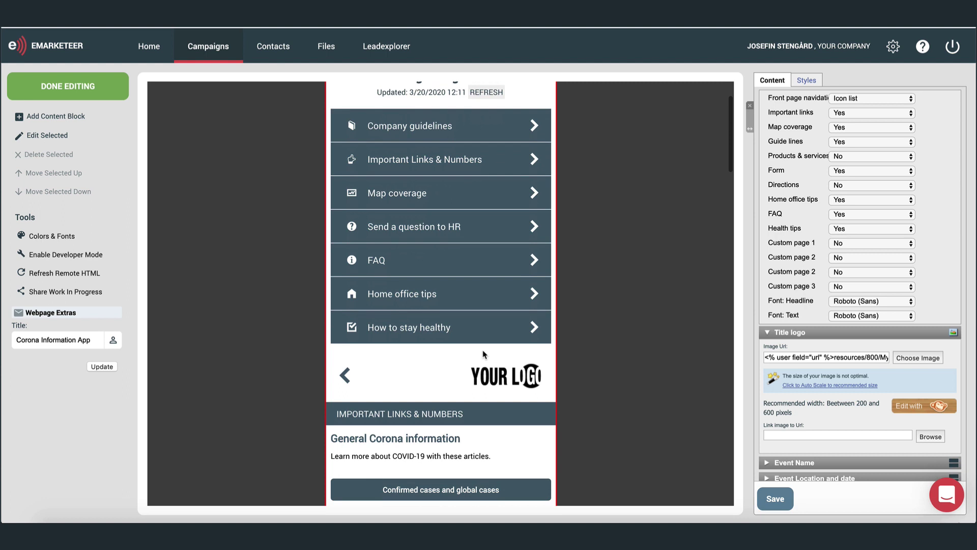
pyautogui.scroll(-3, 482, 349)
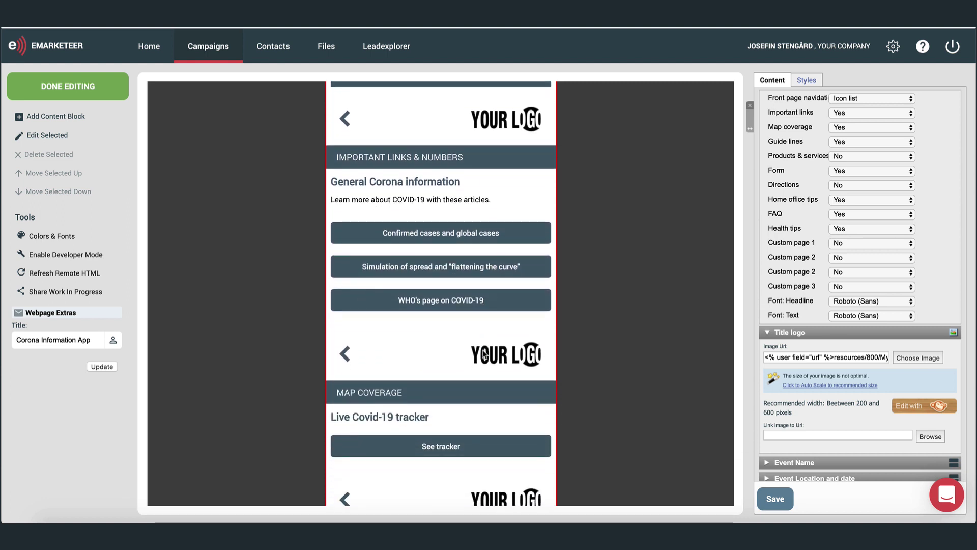
pyautogui.scroll(-8, 485, 355)
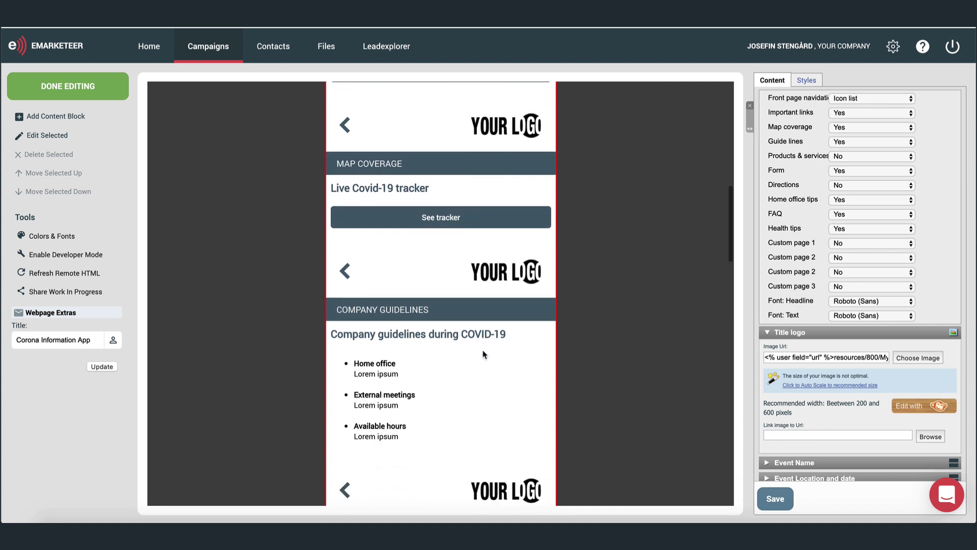
pyautogui.click(441, 336)
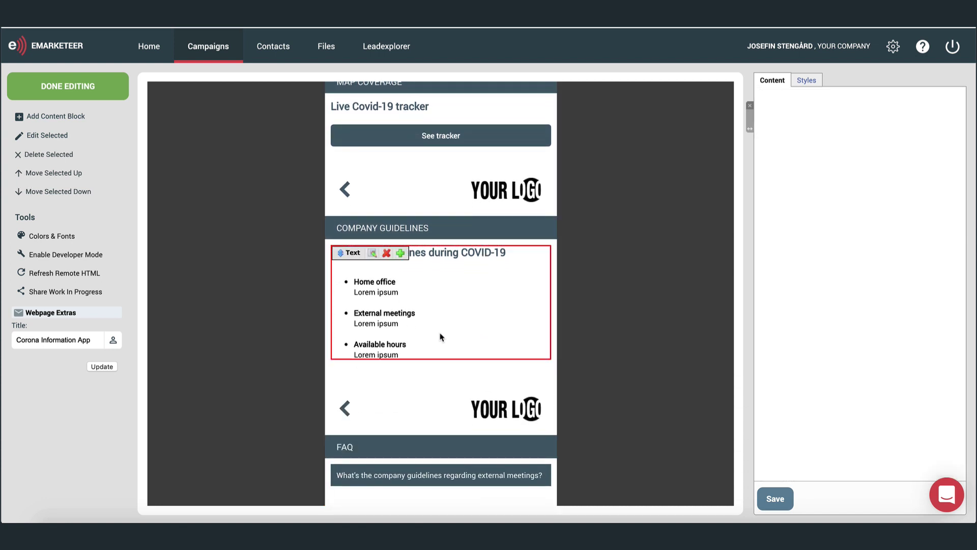
pyautogui.scroll(-6, 441, 337)
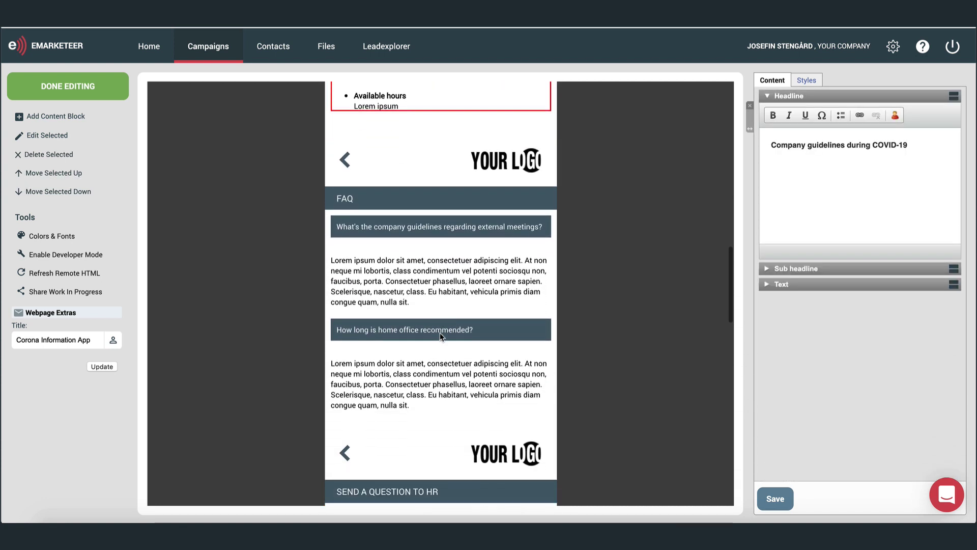
pyautogui.scroll(-8, 440, 332)
pyautogui.click(585, 370)
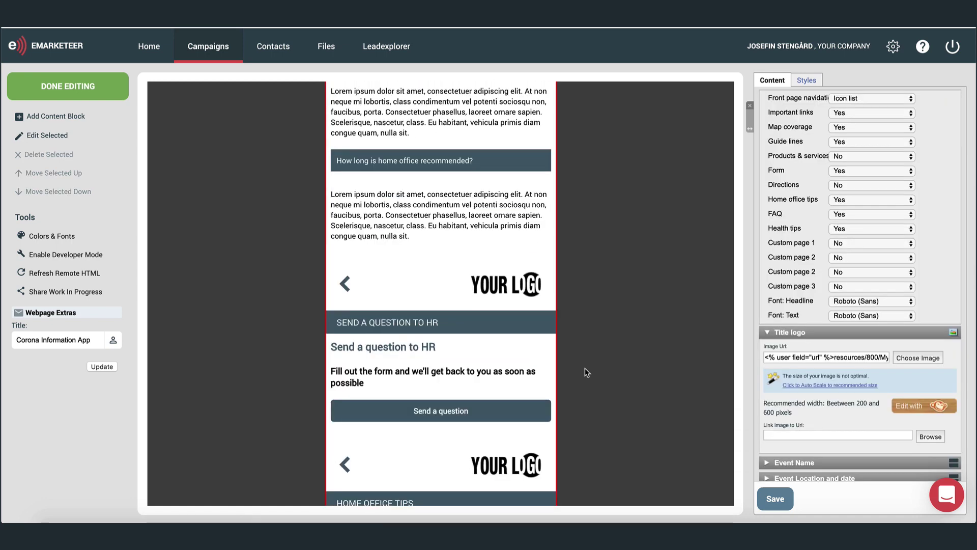
pyautogui.scroll(15, 586, 372)
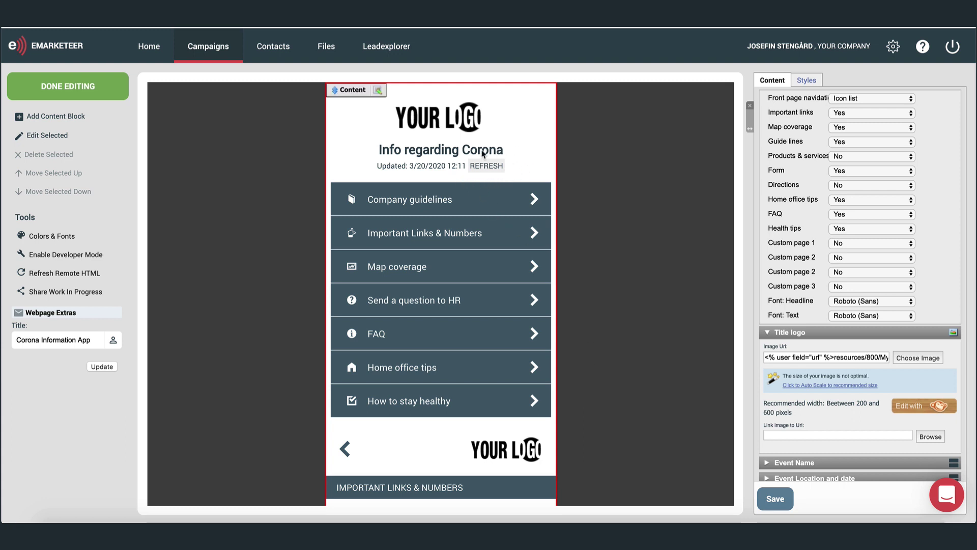
# Select the 'Updated: 3/20/2020 12:11' date text in Event Location and date, then save the page.
pyautogui.click(438, 170)
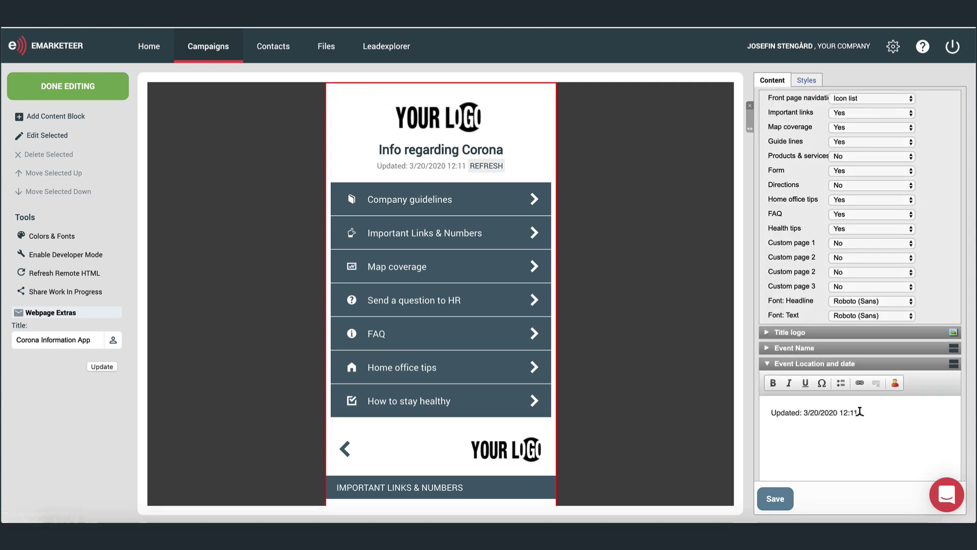
pyautogui.moveTo(861, 412); pyautogui.dragTo(771, 408)
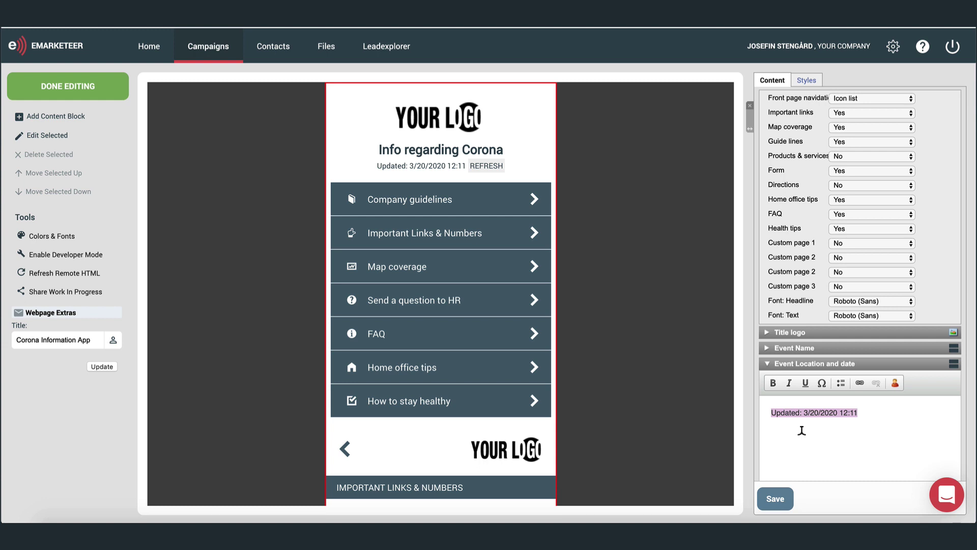
pyautogui.click(776, 498)
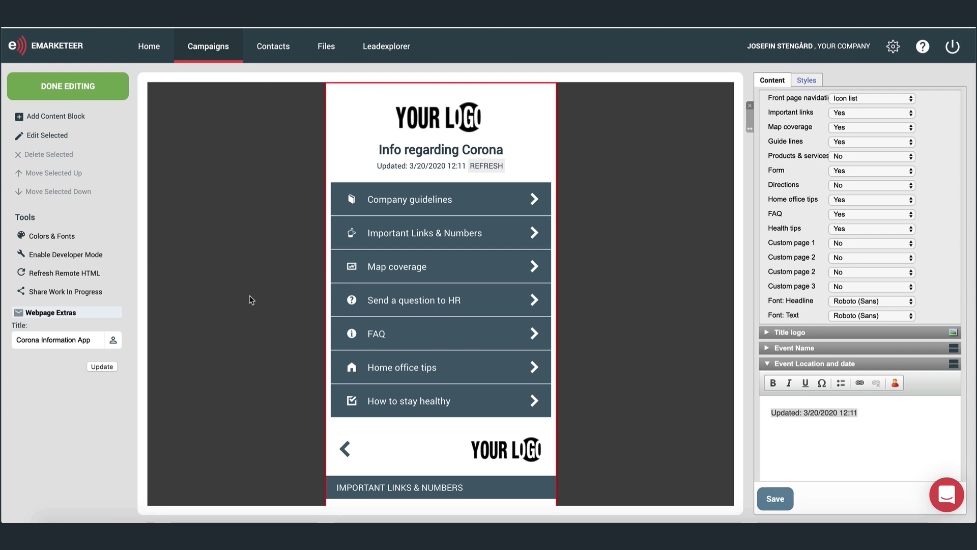
# Finish editing the app page and show Link 1 settings of the Corona e-mail's Download app button.
pyautogui.click(111, 98)
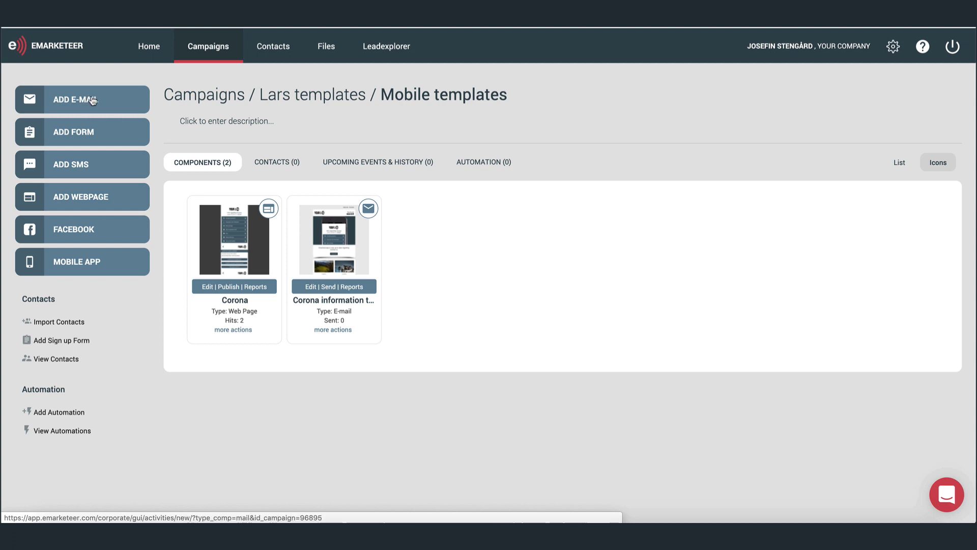
pyautogui.click(342, 247)
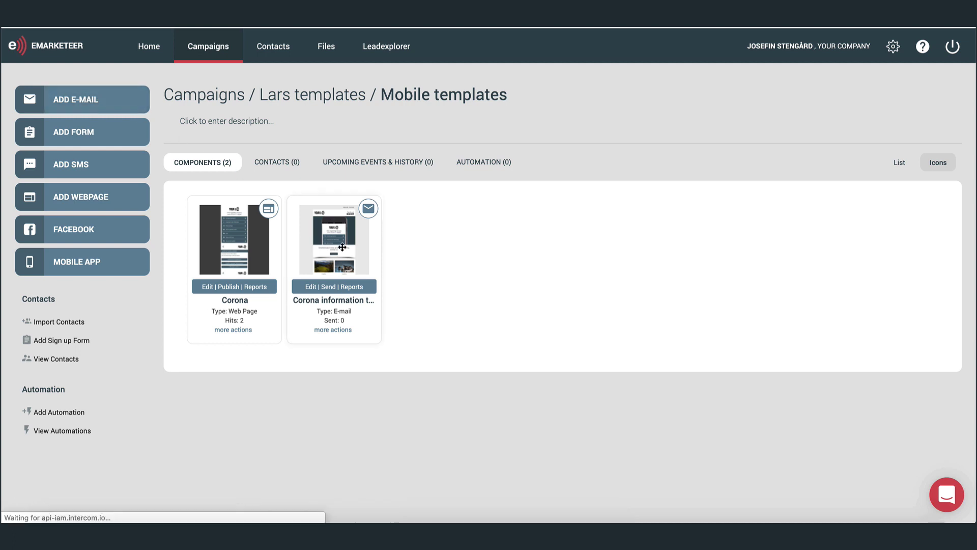
pyautogui.scroll(-2, 412, 340)
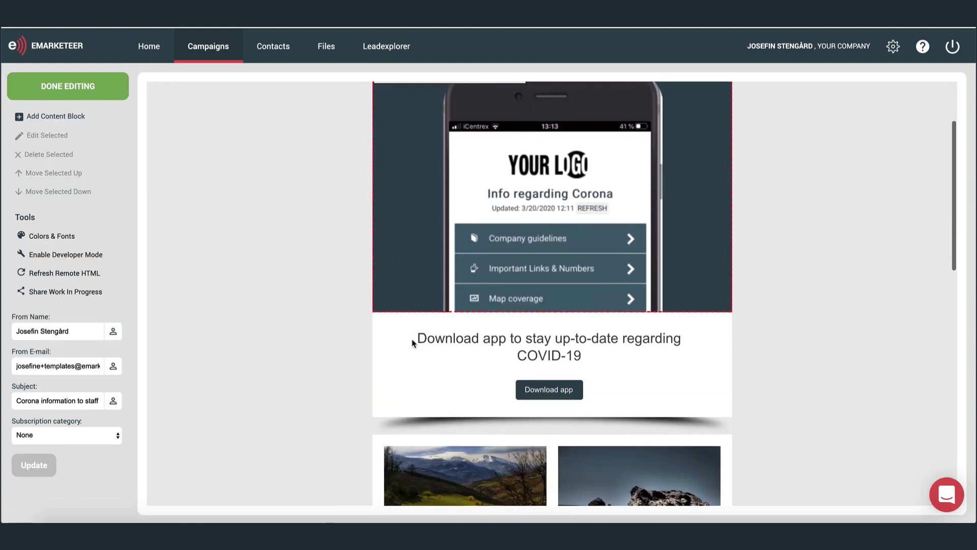
pyautogui.click(558, 391)
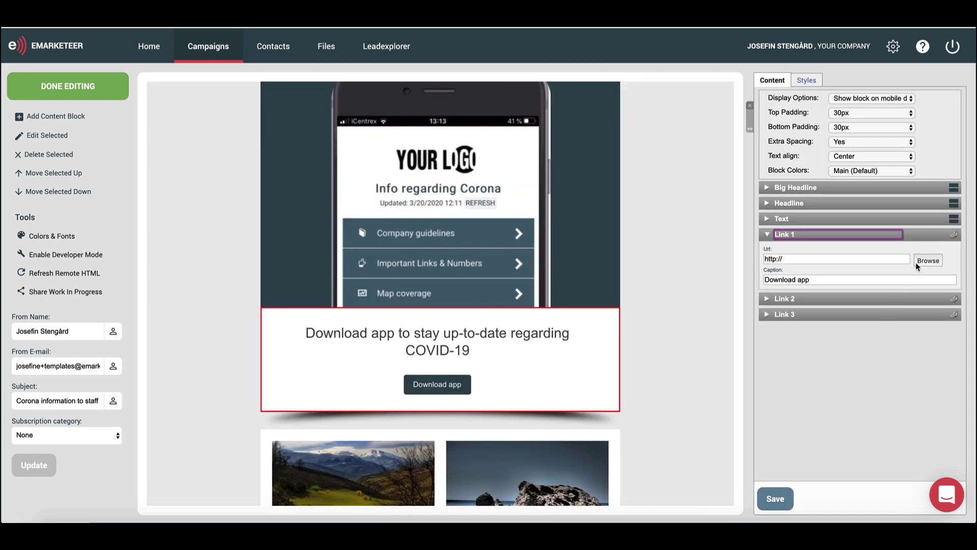
# Set the Download app button's Link 1 to the Corona eMarketeer webpage from Mobile templates.
pyautogui.click(928, 261)
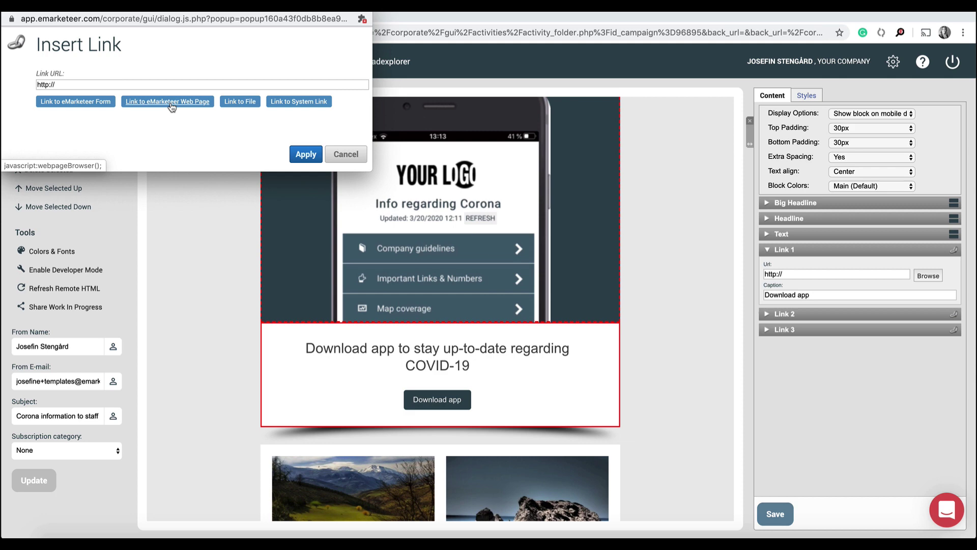
pyautogui.click(172, 104)
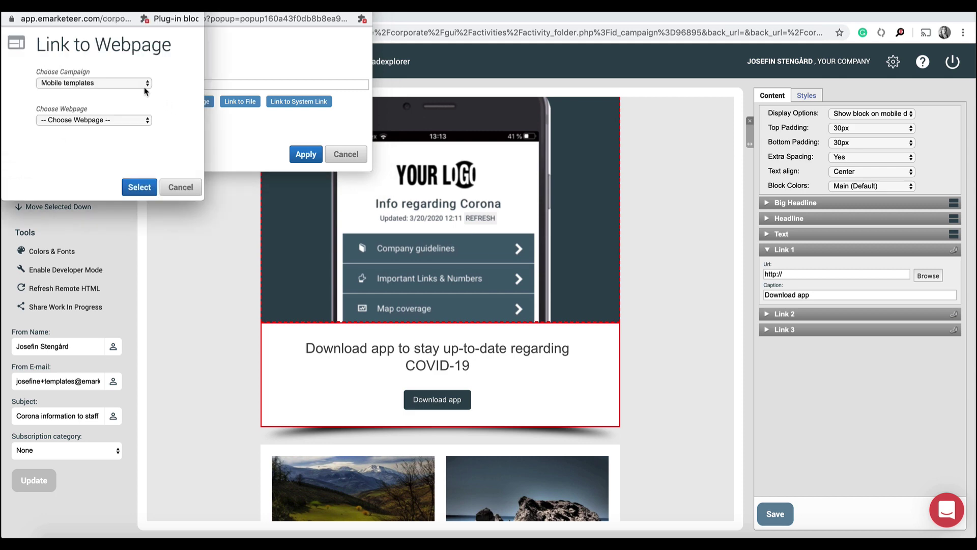
pyautogui.click(126, 120)
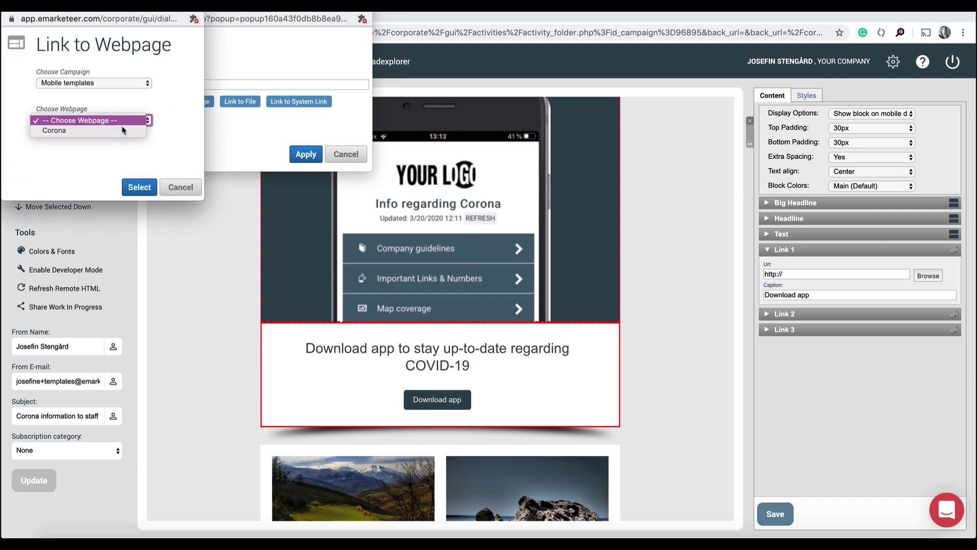
pyautogui.click(124, 130)
pyautogui.click(140, 187)
pyautogui.click(305, 154)
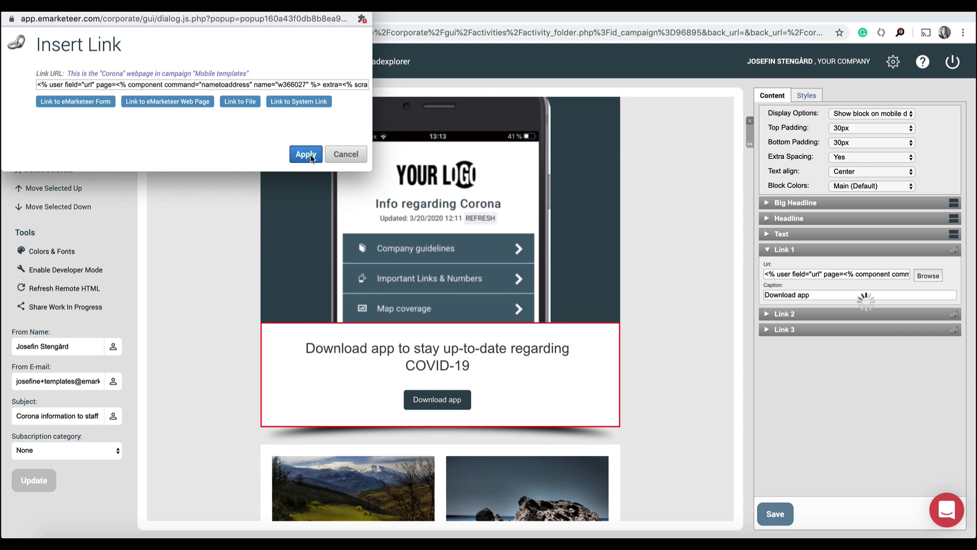